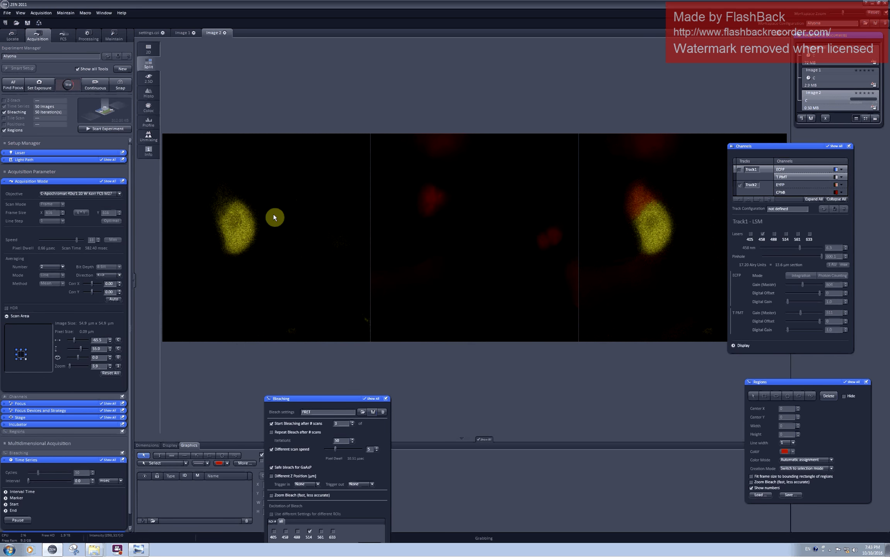
# - Stop the live scan and draw rectangular region 1 around the yellow fluorescent cell
pyautogui.click(69, 86)
pyautogui.click(760, 399)
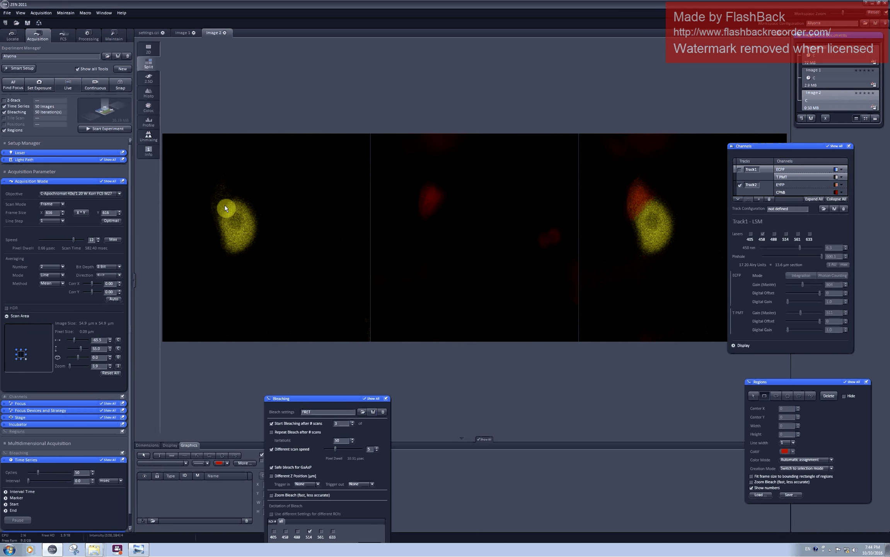
pyautogui.moveTo(207, 187); pyautogui.dragTo(267, 264)
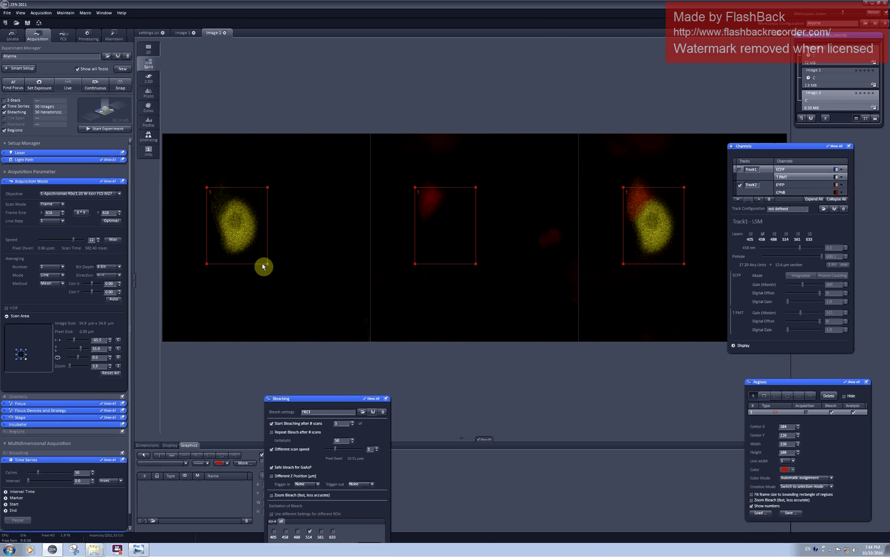
# - Enable Track1 and start the bleaching time series
pyautogui.click(741, 172)
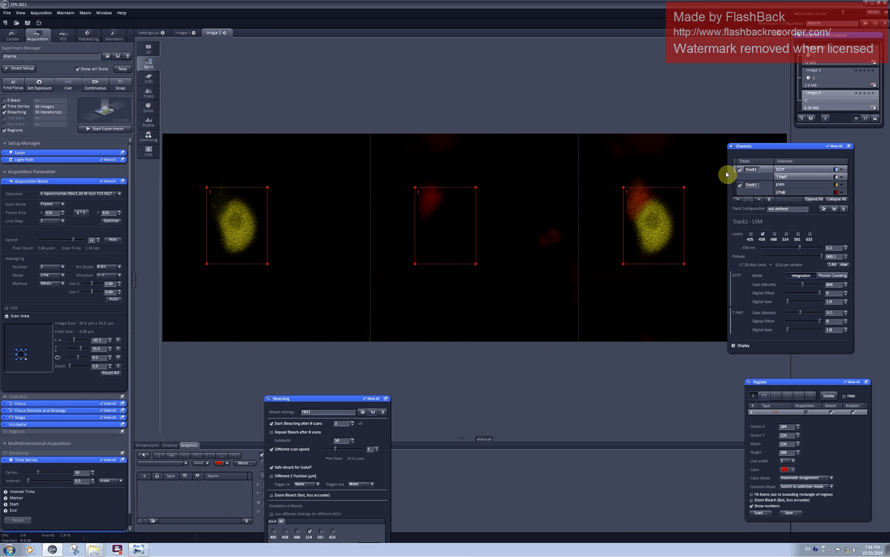
pyautogui.click(109, 129)
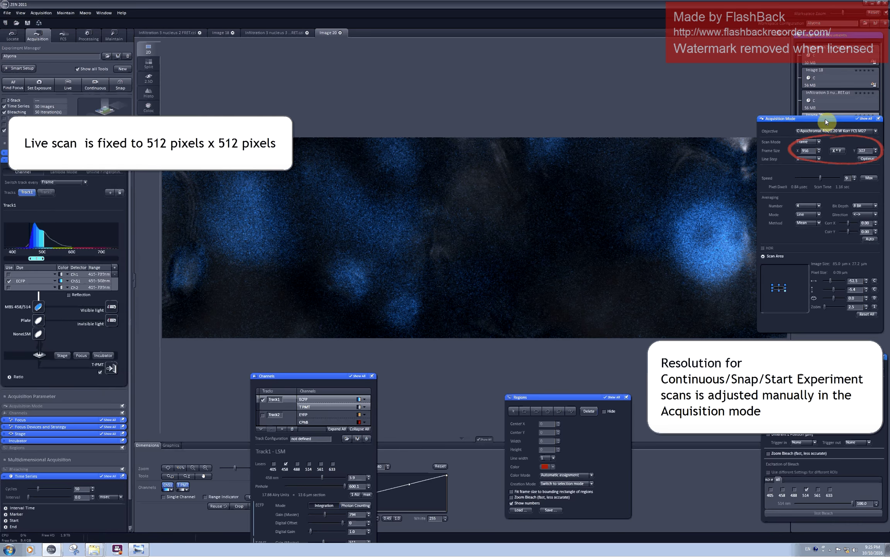
# - Move the Acquisition Mode panel up and capture a fresh live scan of the cells
pyautogui.moveTo(825, 118); pyautogui.dragTo(823, 88)
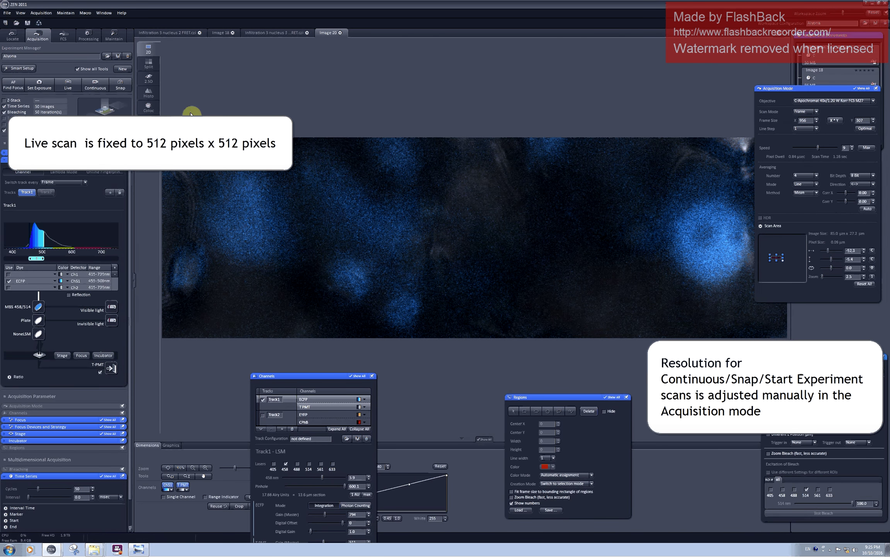
pyautogui.click(68, 87)
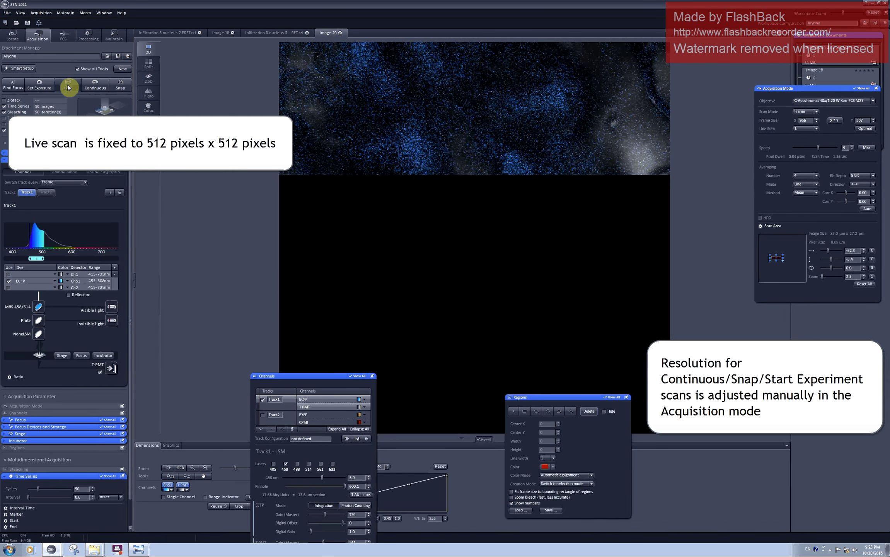
pyautogui.click(68, 87)
# - Draw rectangular region 1 around the bright right cell and region 2 around a left cell
pyautogui.click(525, 412)
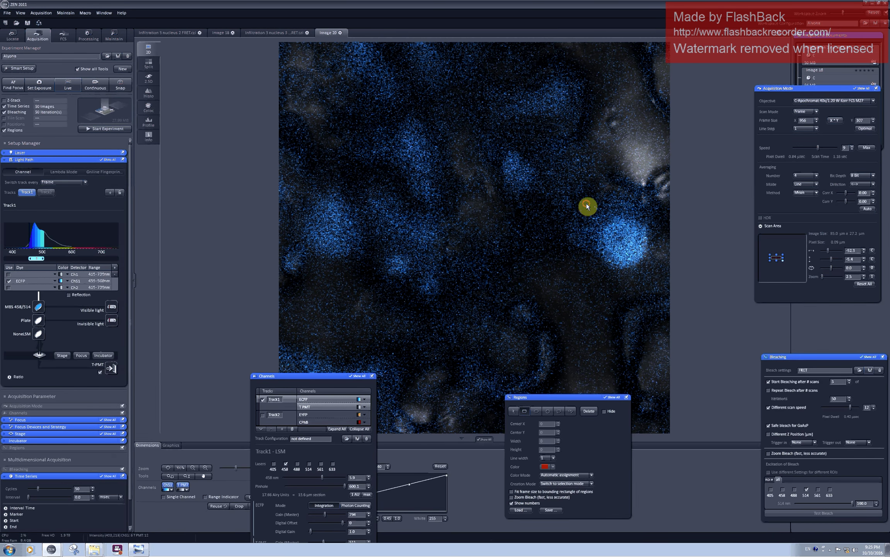
pyautogui.moveTo(586, 203); pyautogui.dragTo(655, 276)
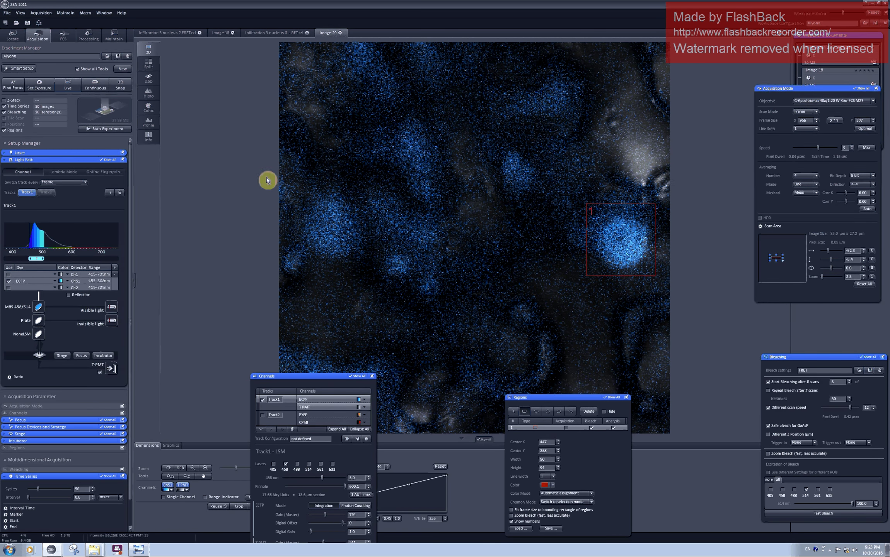
pyautogui.moveTo(306, 197); pyautogui.dragTo(377, 272)
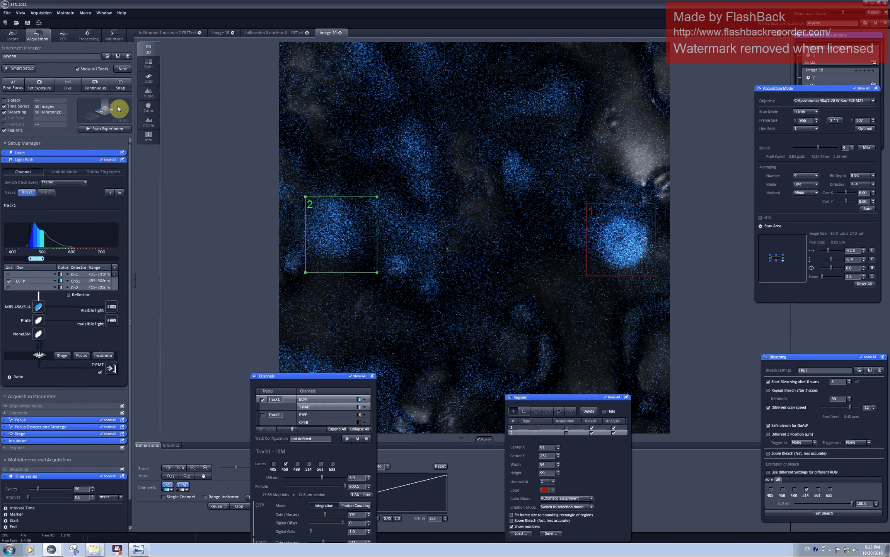
# - Run the bleaching experiment briefly, halt it, and dismiss the detector overexposure warning
pyautogui.click(115, 131)
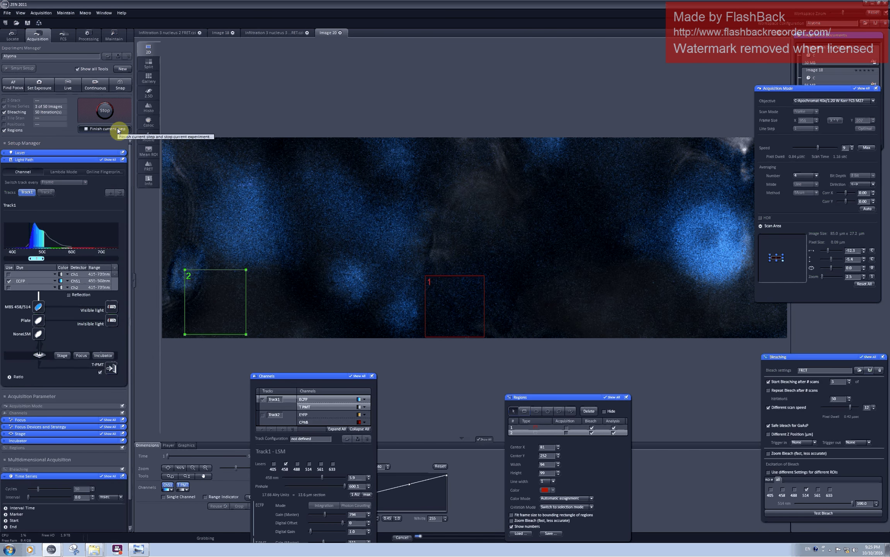
pyautogui.click(108, 109)
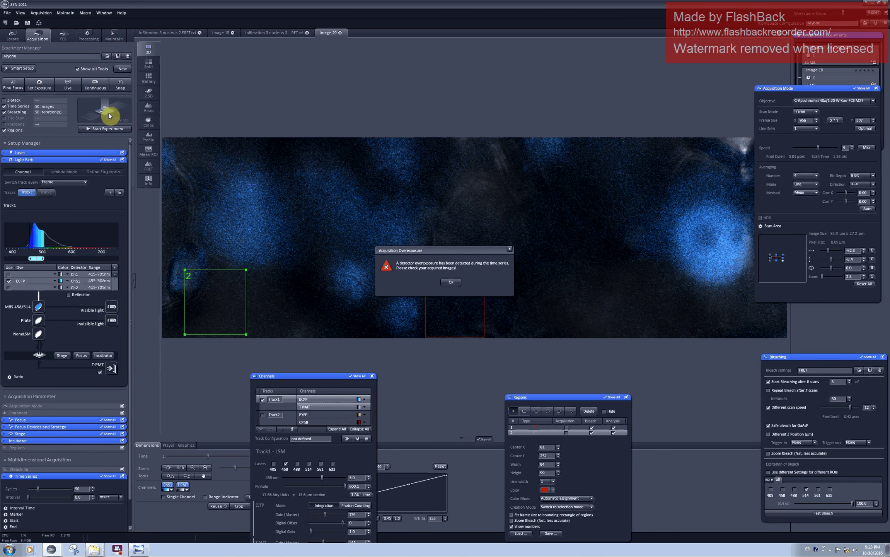
pyautogui.click(450, 282)
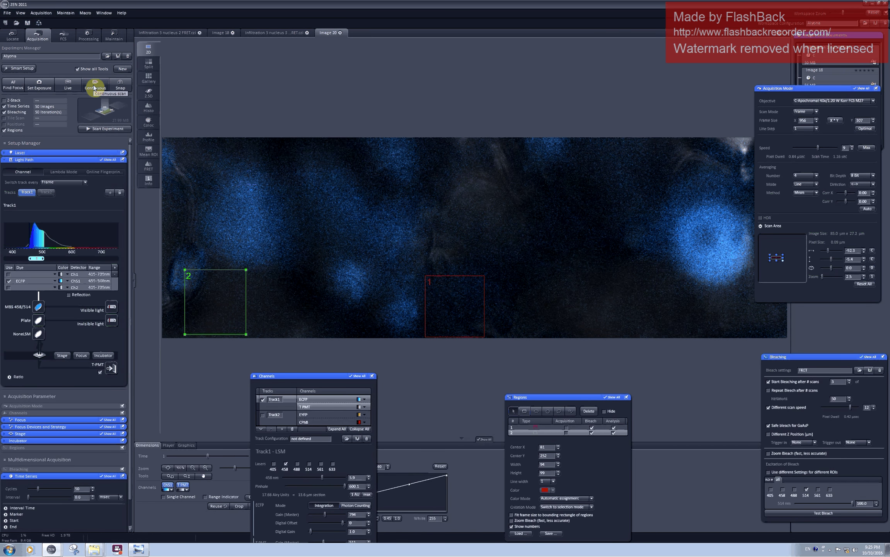
# - Take a continuous scan and delete a bleaching region from the Regions panel
pyautogui.click(93, 86)
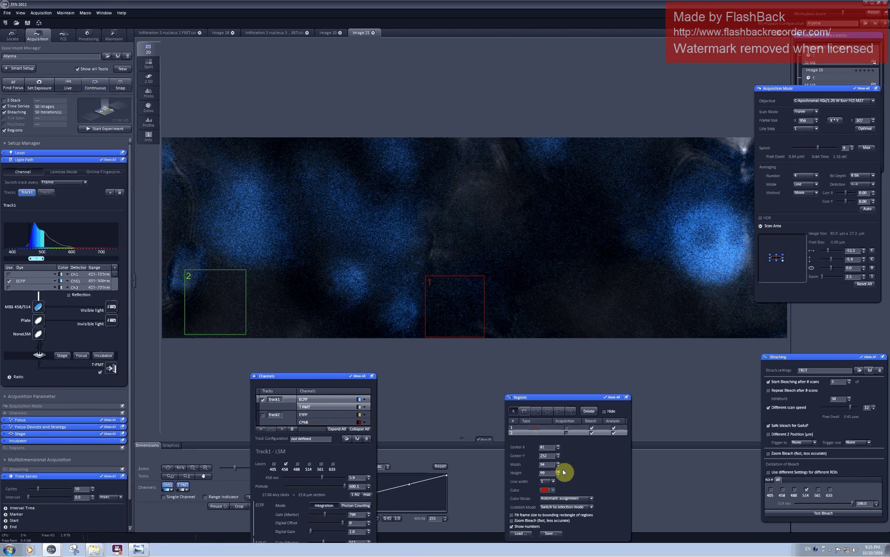
pyautogui.click(583, 411)
pyautogui.click(586, 413)
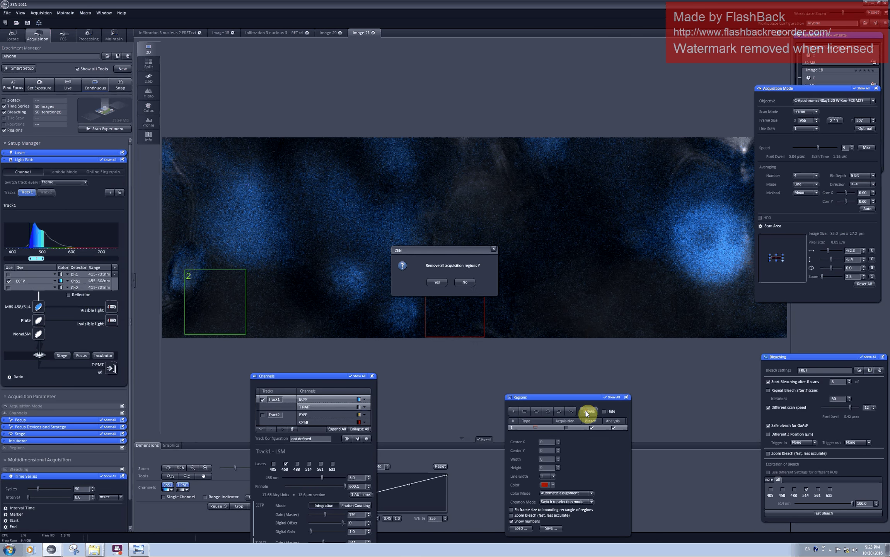
pyautogui.click(435, 278)
# - Delete the remaining rectangle regions from the Graphics tab's region list
pyautogui.moveTo(283, 379); pyautogui.dragTo(57, 356)
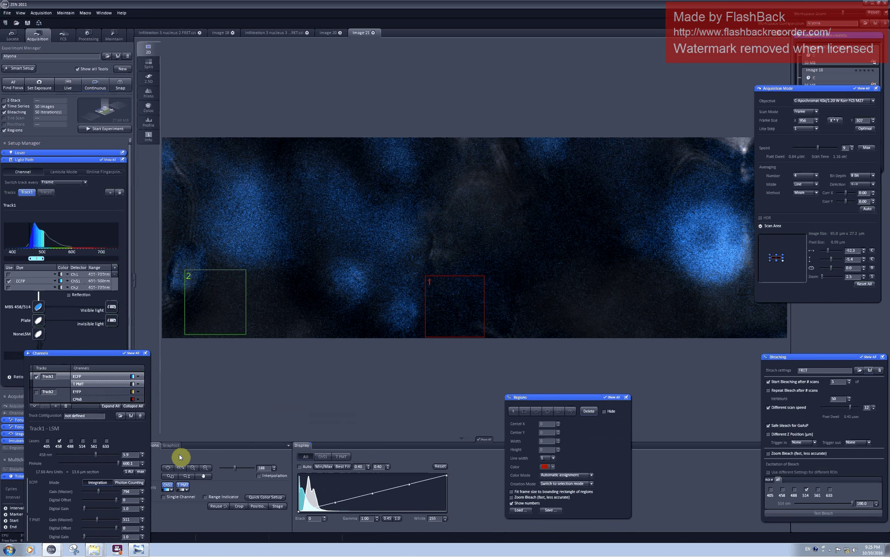
pyautogui.click(172, 446)
pyautogui.click(247, 520)
pyautogui.click(438, 282)
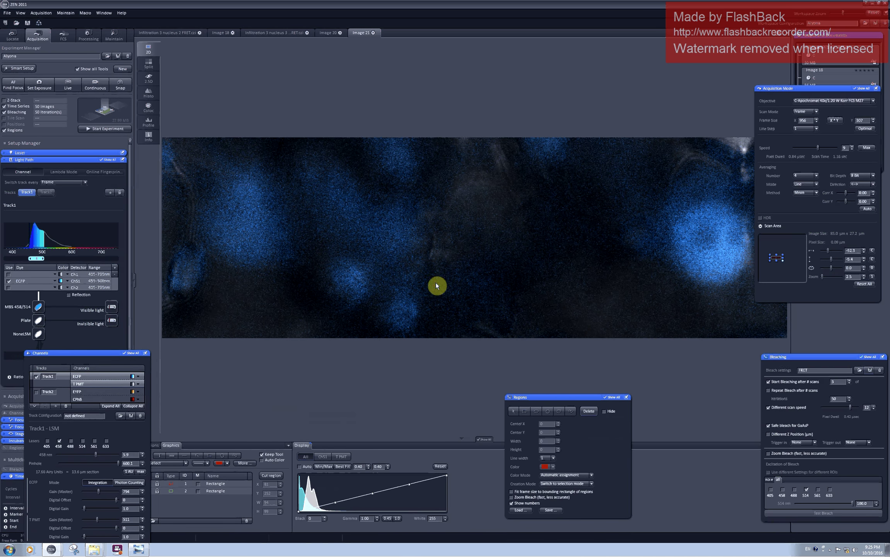
# - Draw region 1 around the left cell and region 2 around the bright right cell, then start bleaching
pyautogui.click(524, 410)
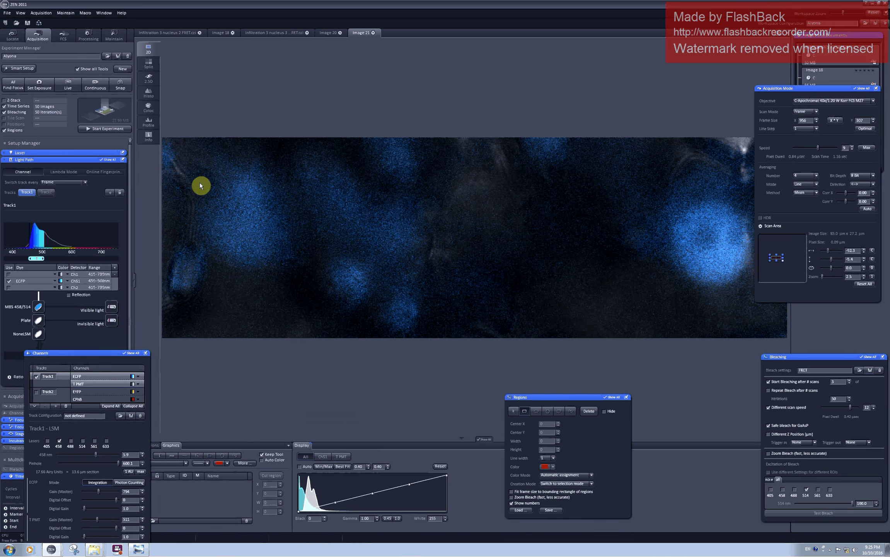
pyautogui.moveTo(212, 186); pyautogui.dragTo(310, 277)
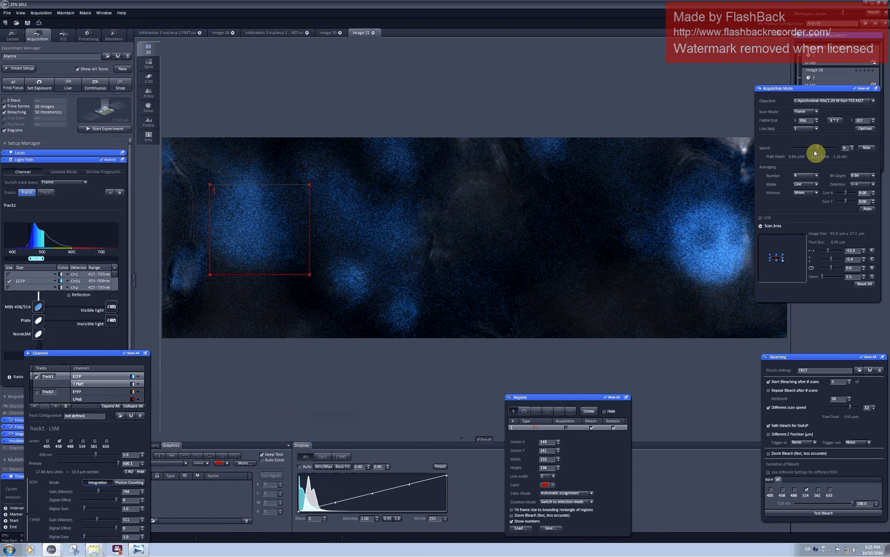
pyautogui.click(524, 411)
pyautogui.moveTo(723, 263); pyautogui.dragTo(757, 299)
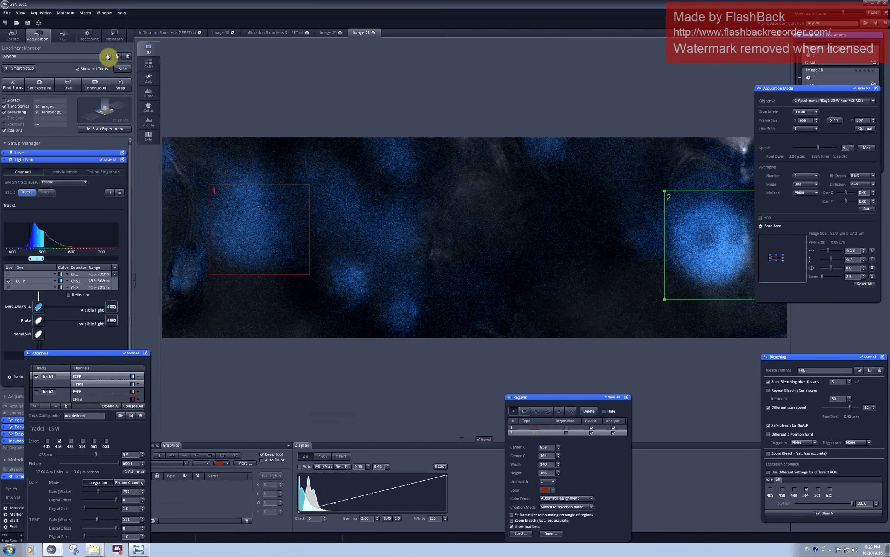
pyautogui.click(123, 130)
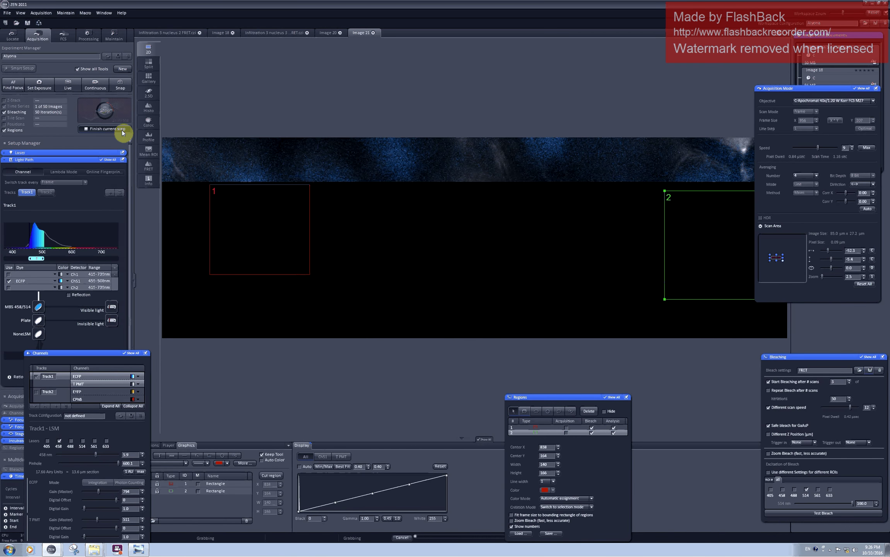